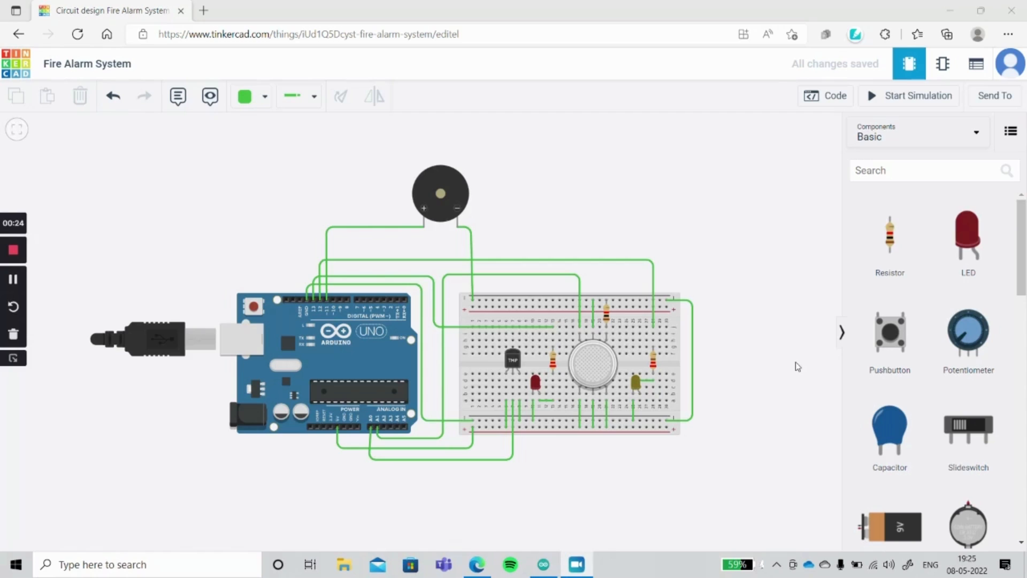
# - Review the circuit's component list and return to the circuit view
pyautogui.click(973, 73)
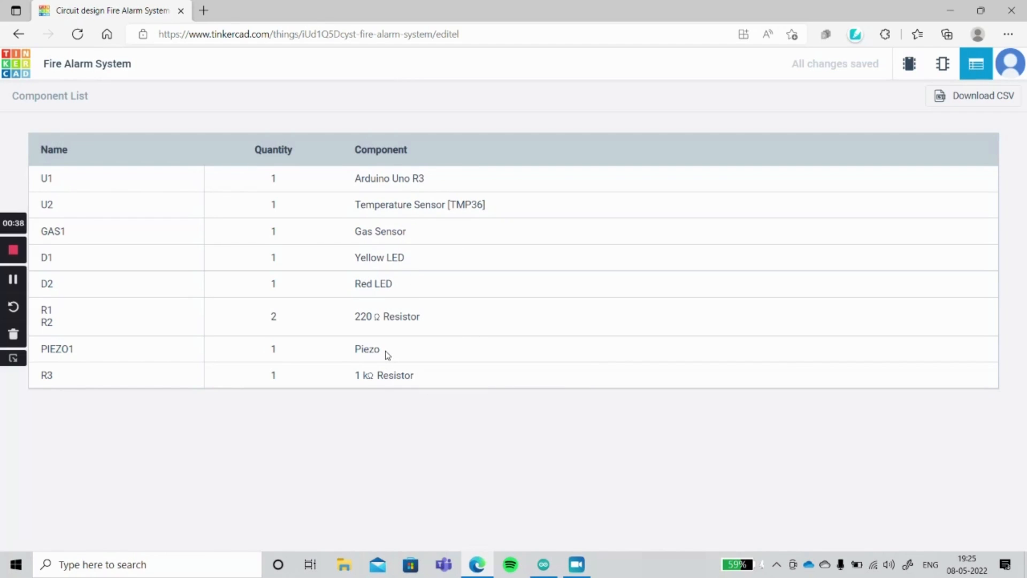
pyautogui.click(903, 76)
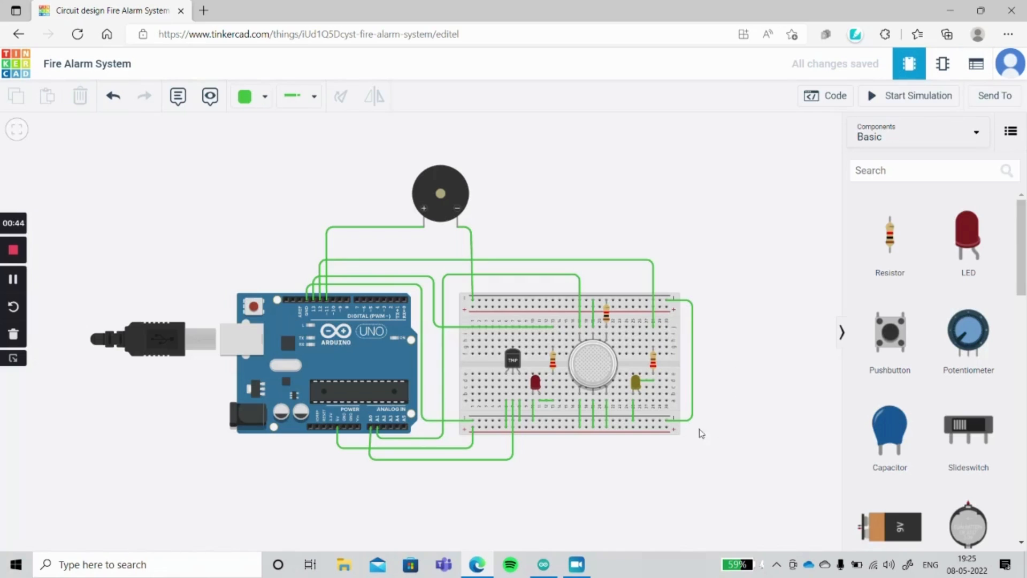
pyautogui.click(21, 287)
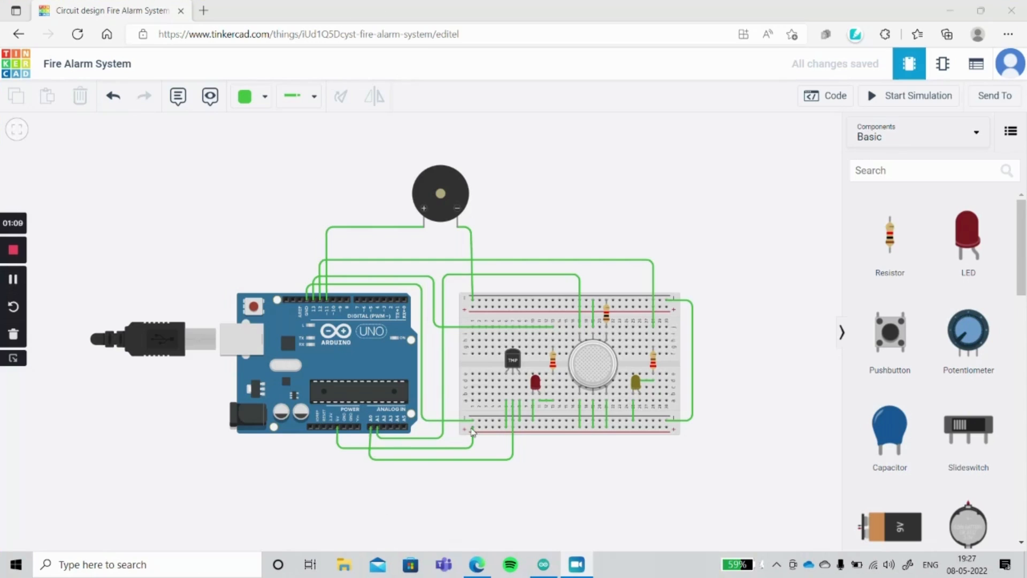
# - Inspect the TMP36 temperature sensor and the gas sensor on the breadboard
pyautogui.click(517, 362)
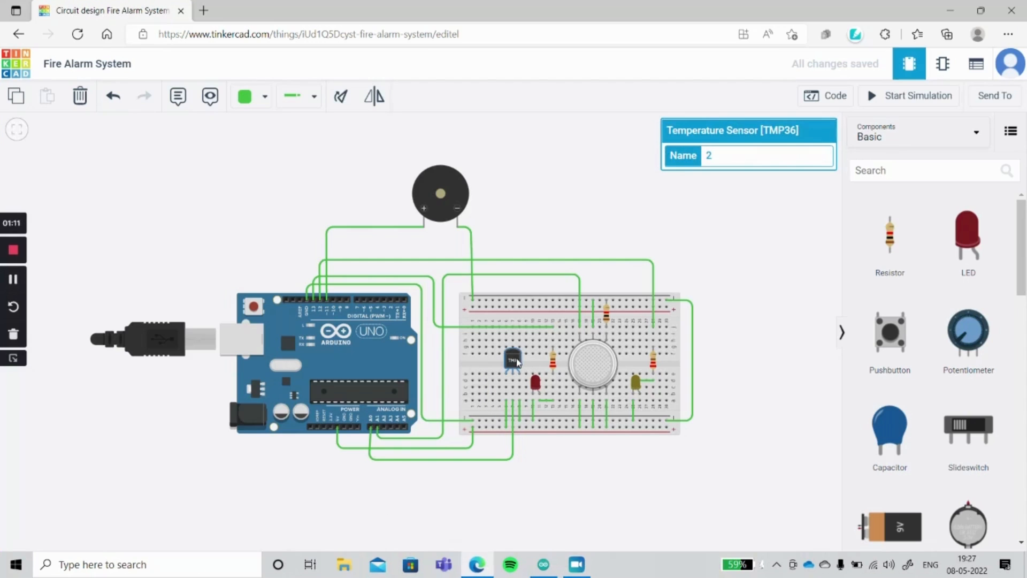
pyautogui.click(589, 370)
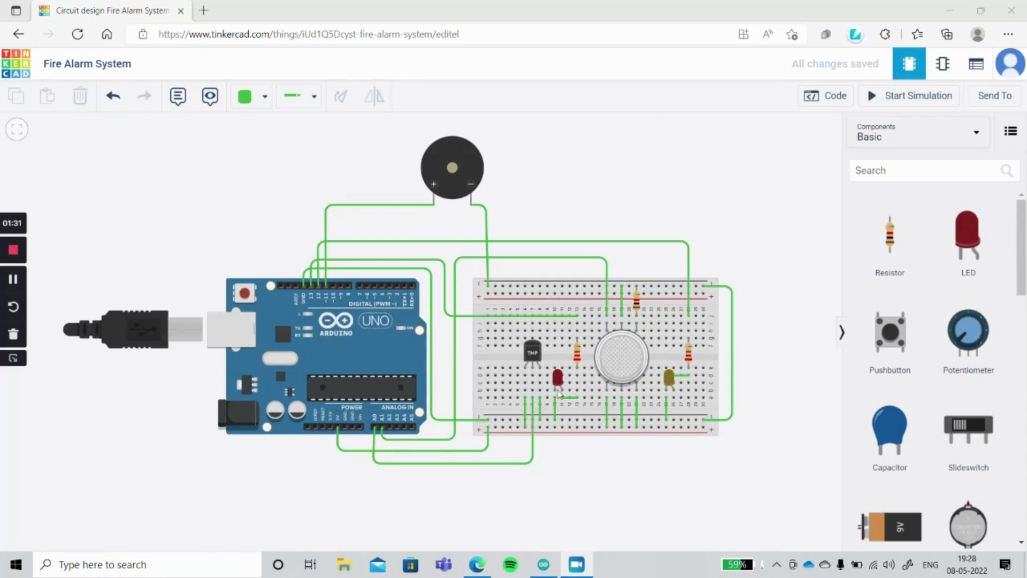
pyautogui.click(534, 358)
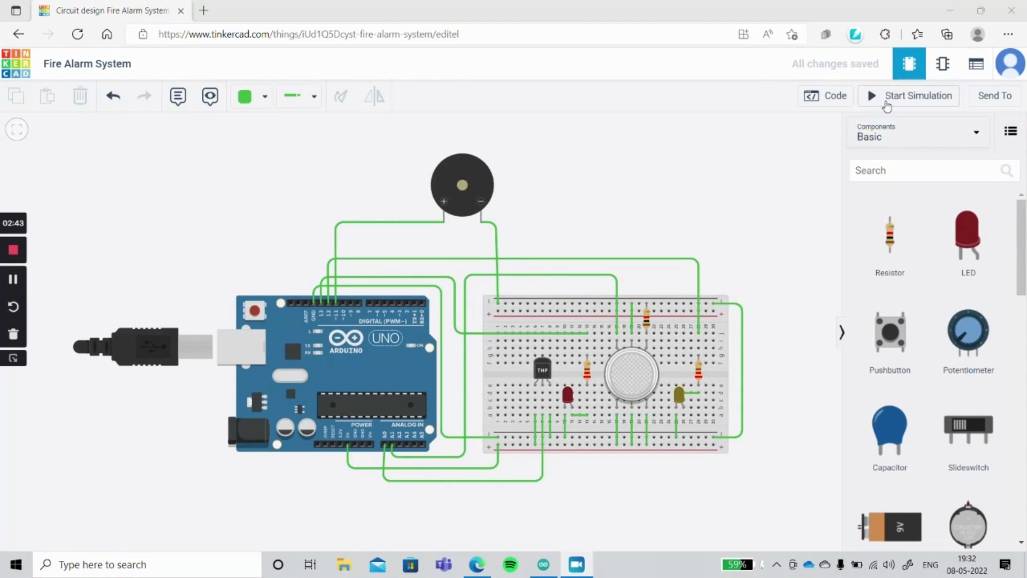
# - Start the simulation and move the gas sensor's smoke cloud away to the area above the breadboard
pyautogui.click(882, 102)
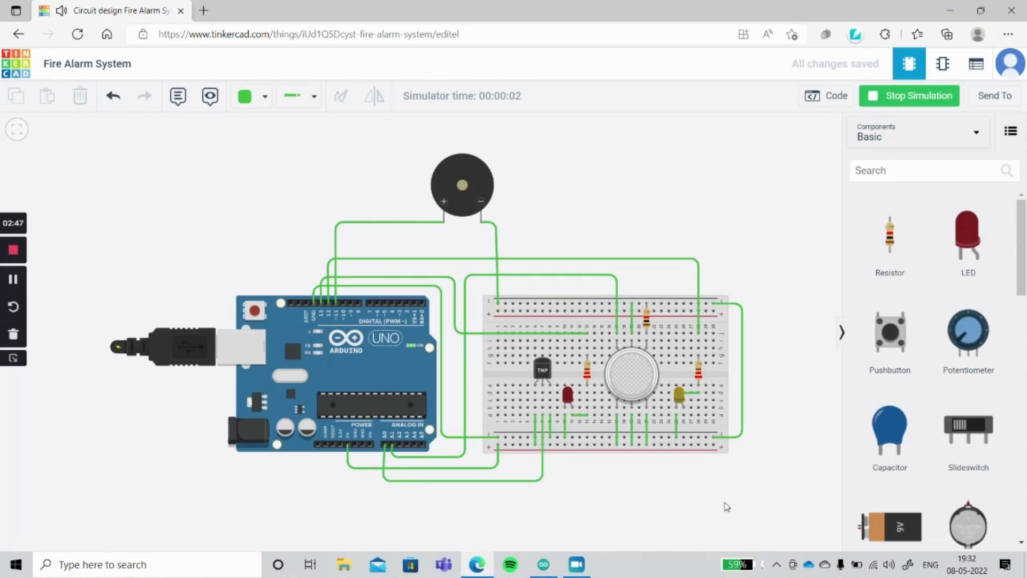
pyautogui.click(639, 377)
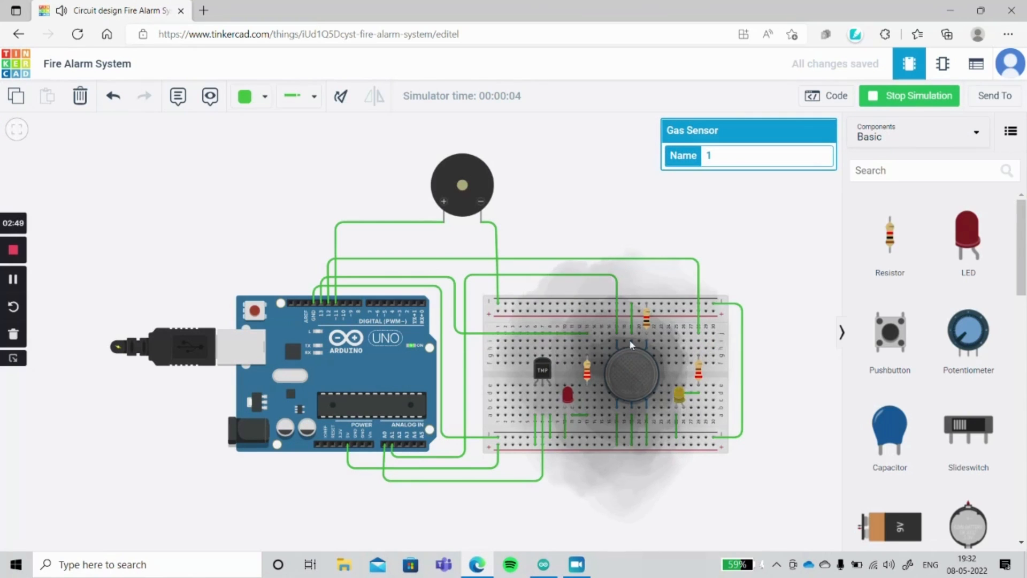
pyautogui.moveTo(639, 377); pyautogui.dragTo(734, 210)
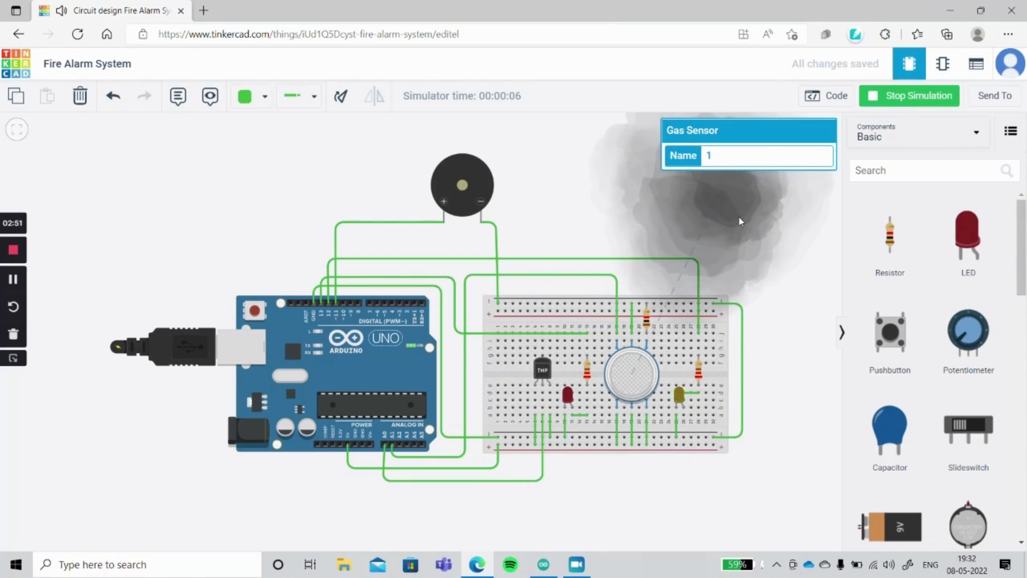
pyautogui.click(16, 280)
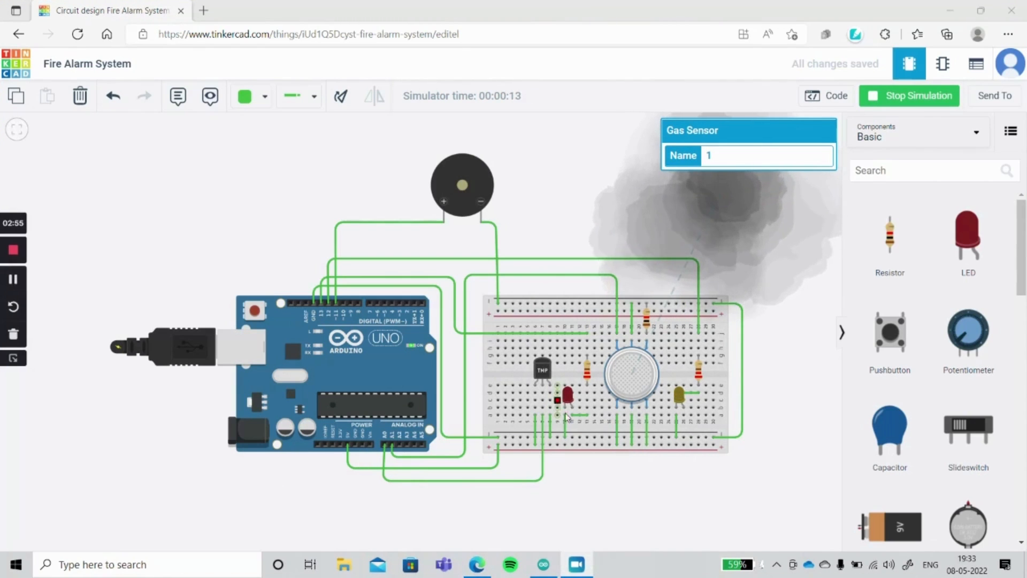
# - Select the TMP36 temperature sensor and examine its simulated temperature slider
pyautogui.click(543, 369)
pyautogui.scroll(1, 546, 351)
pyautogui.scroll(2, 545, 350)
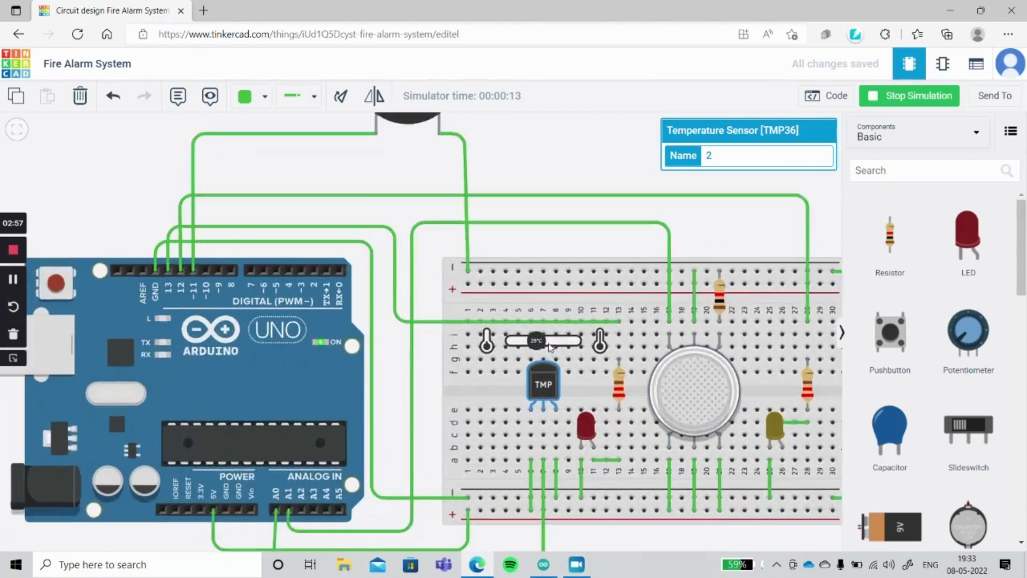
pyautogui.scroll(-1, 535, 352)
pyautogui.scroll(-2, 535, 350)
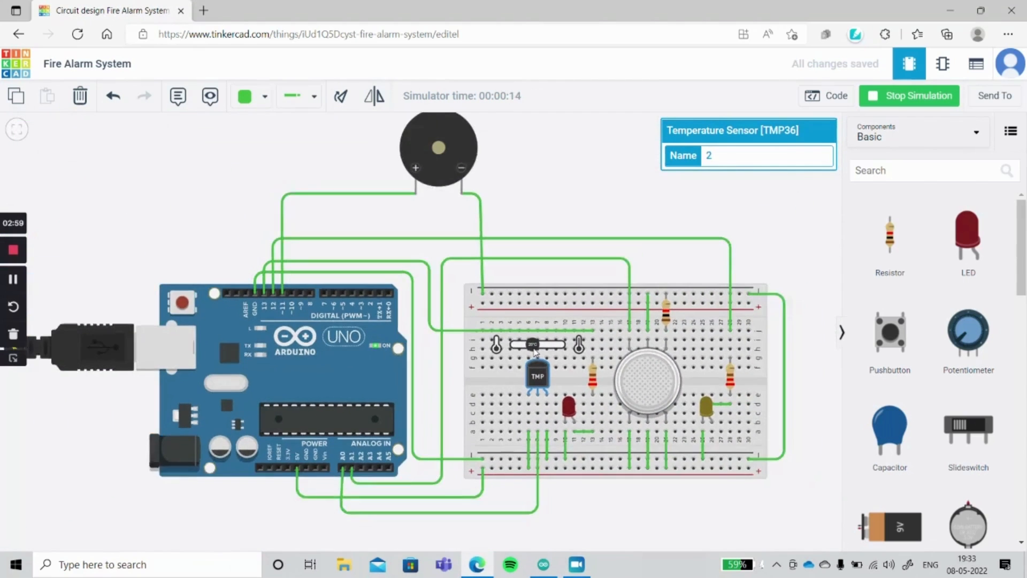
# - Display the gas sensor's smoke cloud and shift it closer to the sensor to test the smoke alarm
pyautogui.click(637, 377)
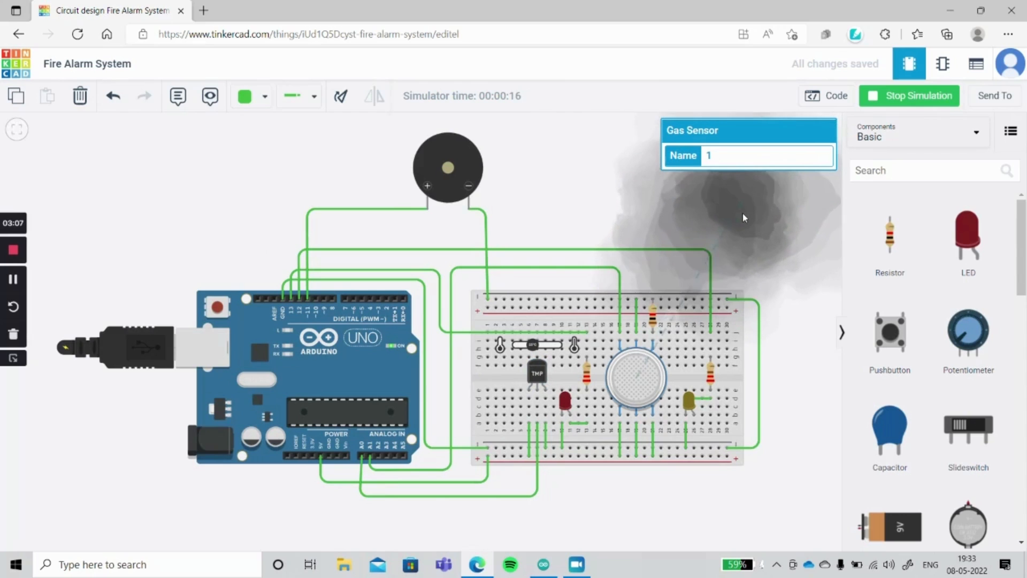
pyautogui.moveTo(721, 233); pyautogui.dragTo(704, 264)
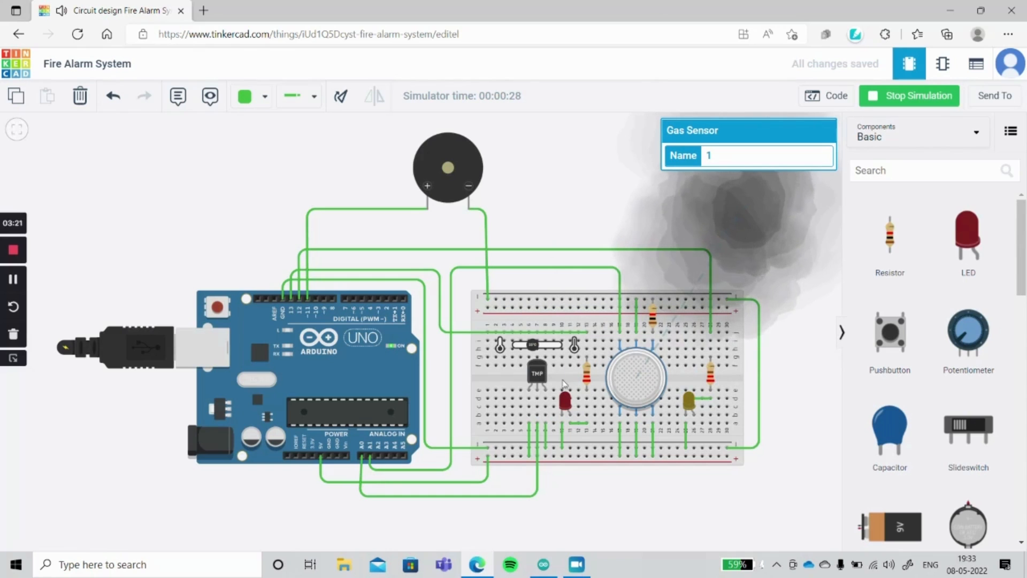
# - Raise the TMP36 sensor's simulated temperature to about 78 °C to test the heat alarm
pyautogui.scroll(2, 532, 367)
pyautogui.scroll(2, 532, 366)
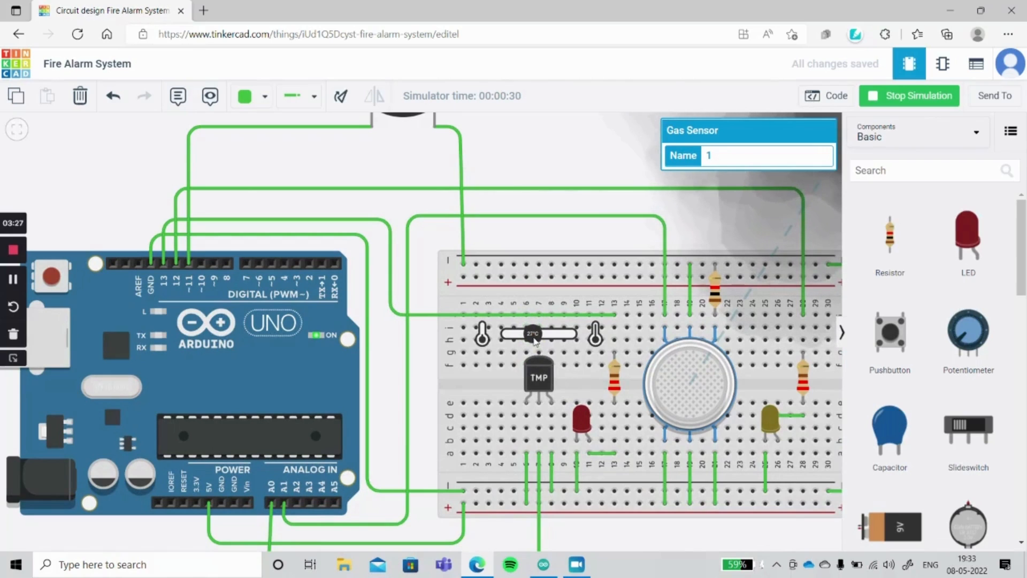
pyautogui.moveTo(535, 340); pyautogui.dragTo(556, 343)
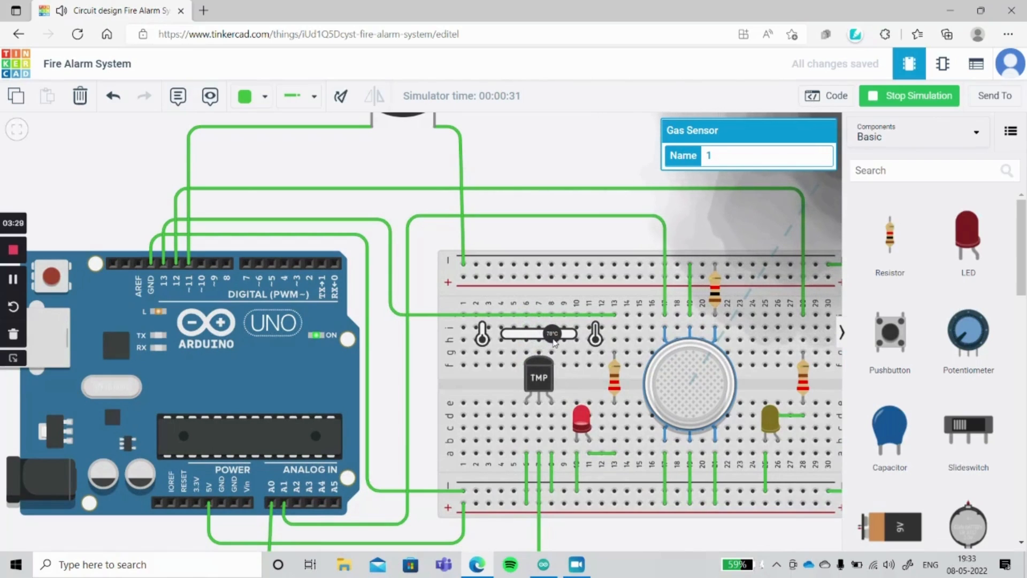
pyautogui.scroll(-2, 561, 354)
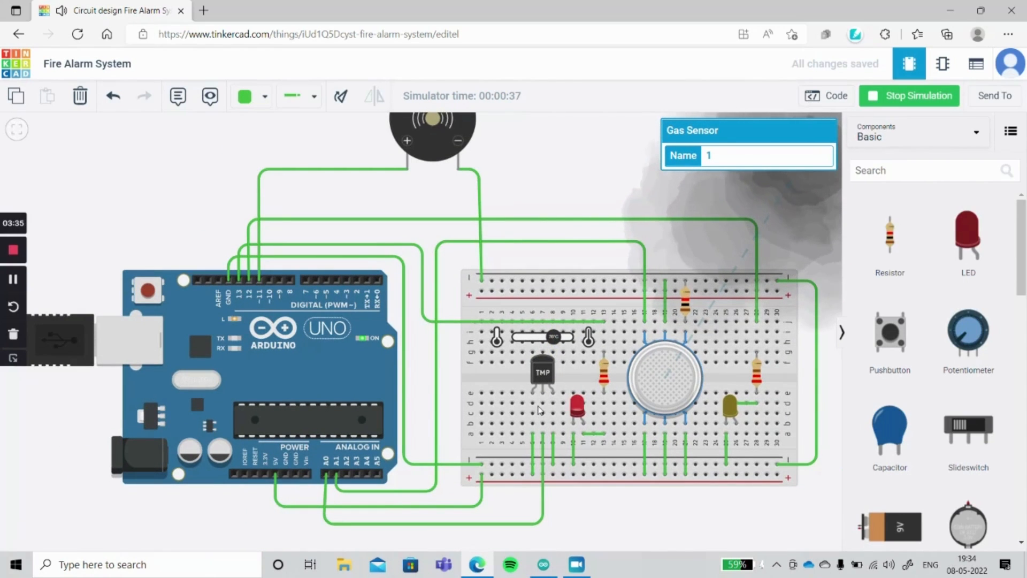
pyautogui.scroll(-3, 536, 169)
# - Bring the temperature sensor's slider up again and clear the selection to view the whole circuit
pyautogui.click(518, 206)
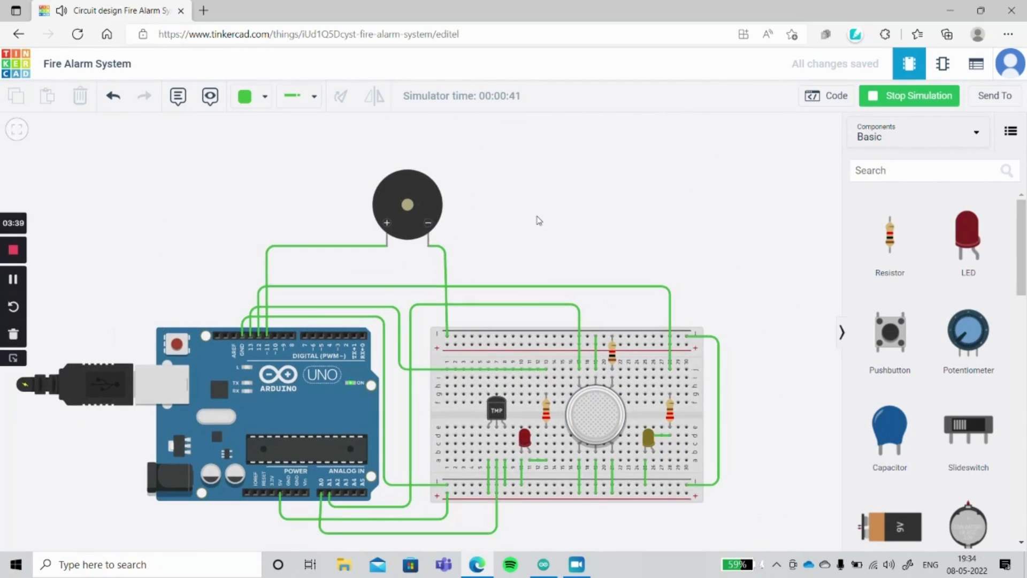
pyautogui.click(497, 409)
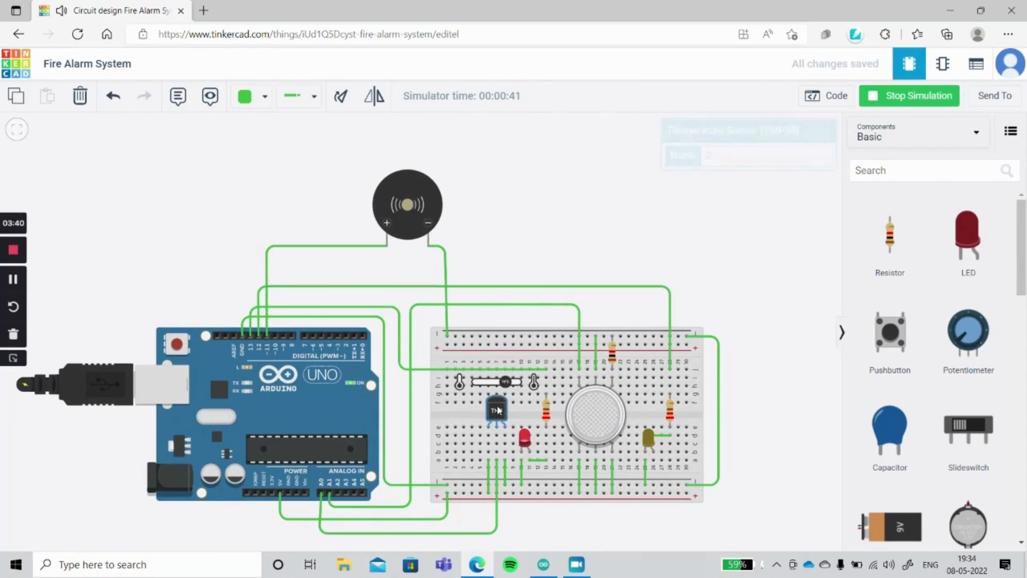
pyautogui.click(637, 259)
pyautogui.scroll(-2, 637, 258)
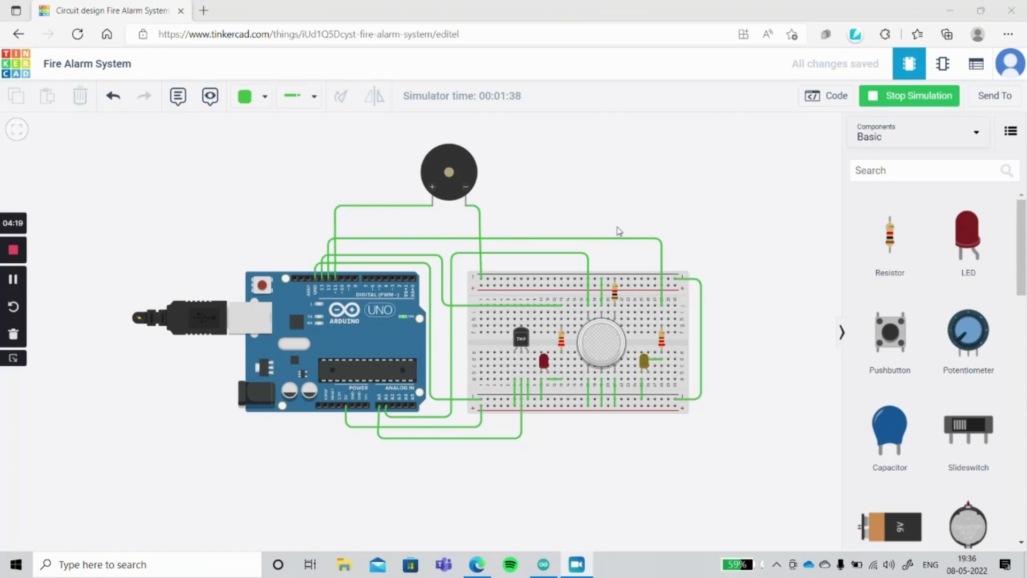
# - Stop the simulation and open the Arduino's code editor, widening it to show the full blocks
pyautogui.click(880, 99)
pyautogui.click(844, 98)
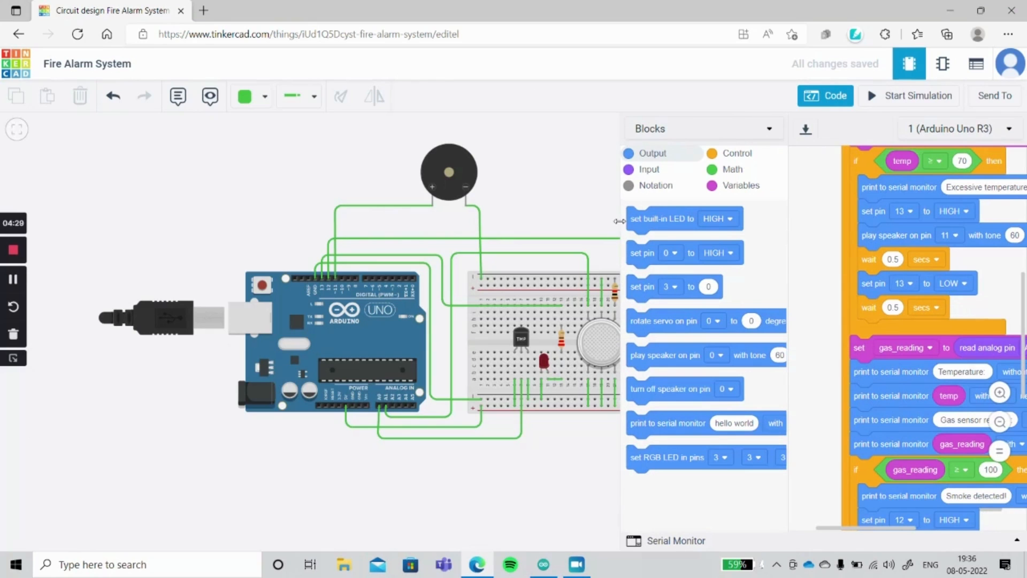
pyautogui.moveTo(619, 221); pyautogui.dragTo(453, 220)
# - Examine the block code, from the on-start pin variables through the temperature and gas-reading conditions in the forever loop
pyautogui.scroll(3, 865, 294)
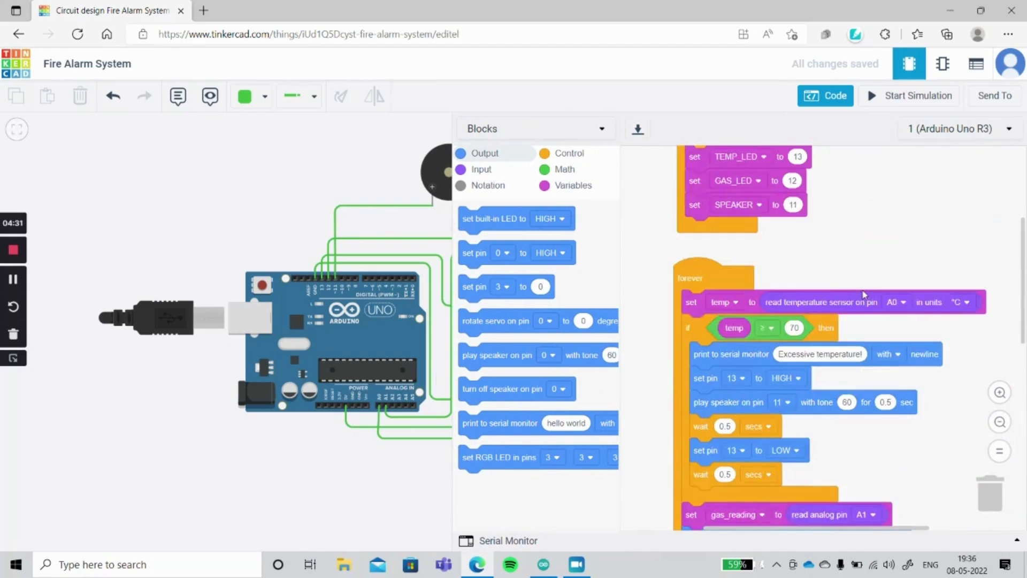
pyautogui.scroll(2, 865, 294)
pyautogui.scroll(-2, 891, 299)
pyautogui.scroll(2, 877, 270)
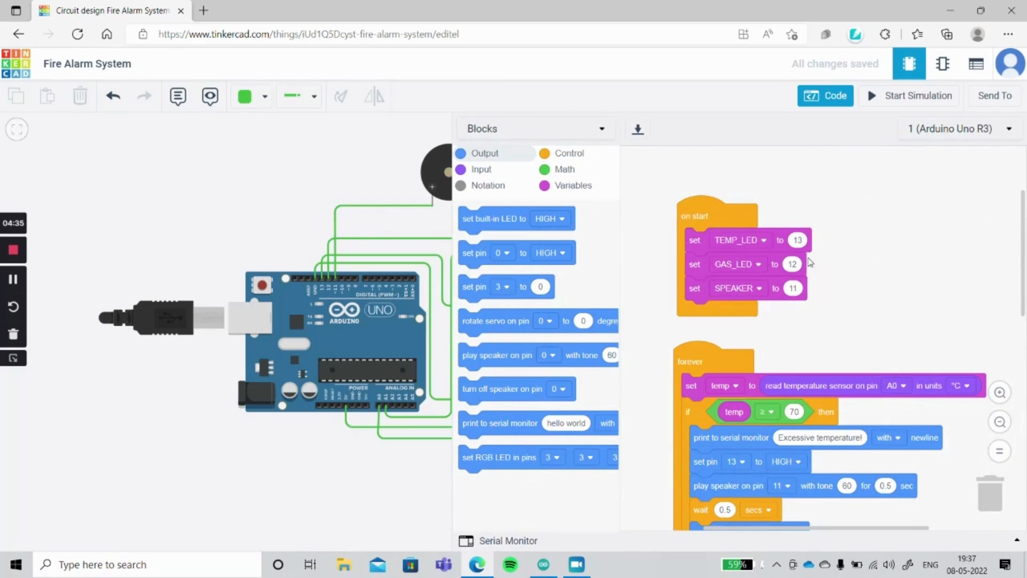
pyautogui.scroll(-2, 762, 344)
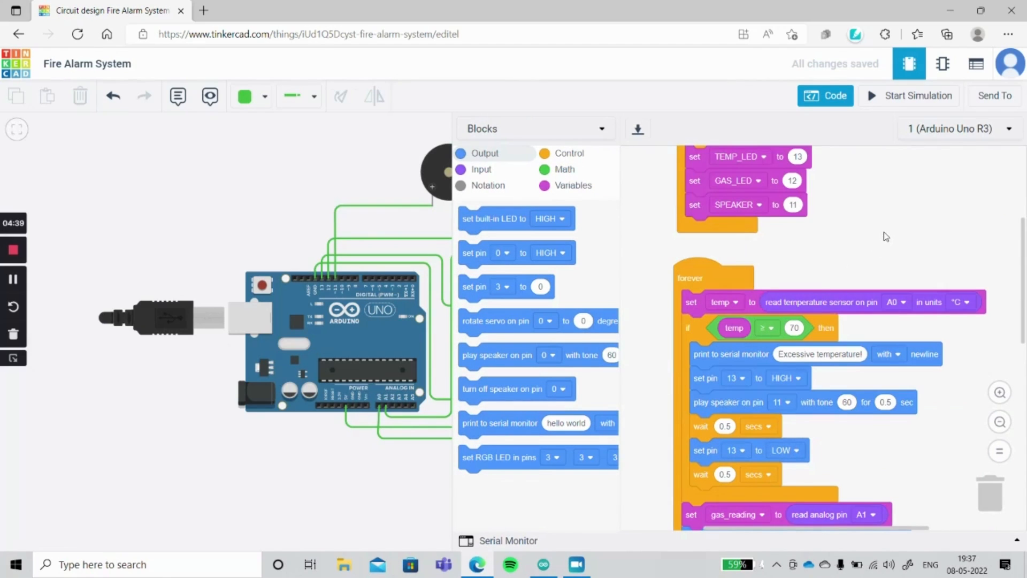
pyautogui.scroll(-4, 886, 237)
pyautogui.scroll(-6, 884, 234)
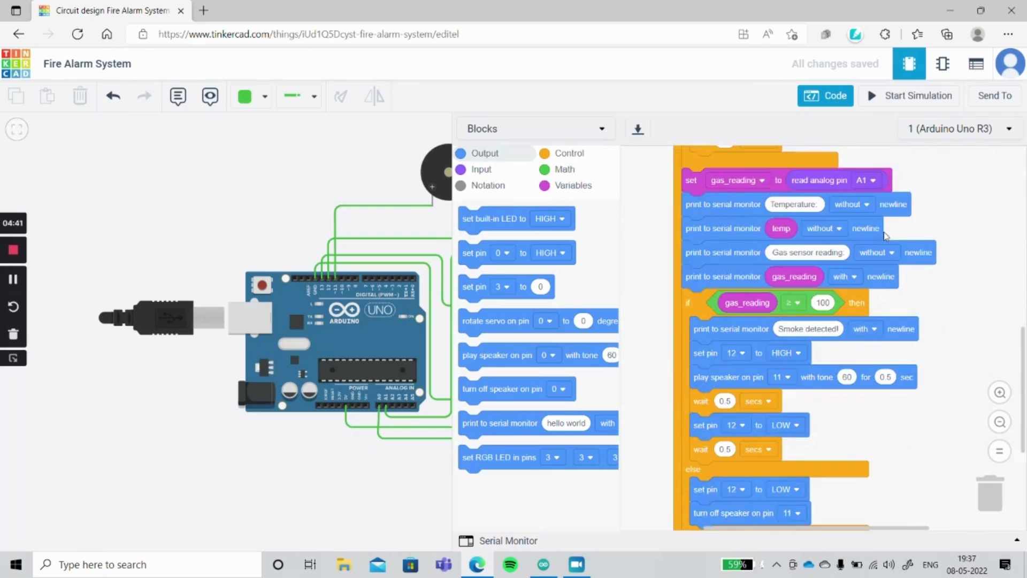
pyautogui.scroll(12, 882, 296)
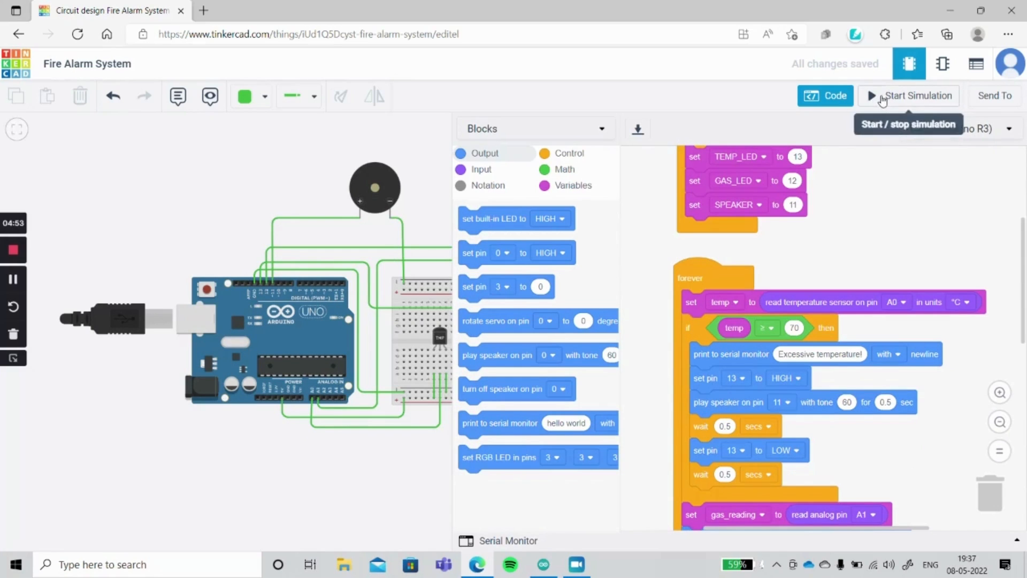
# - Start the simulation and open the Serial Monitor
pyautogui.click(883, 100)
pyautogui.click(488, 541)
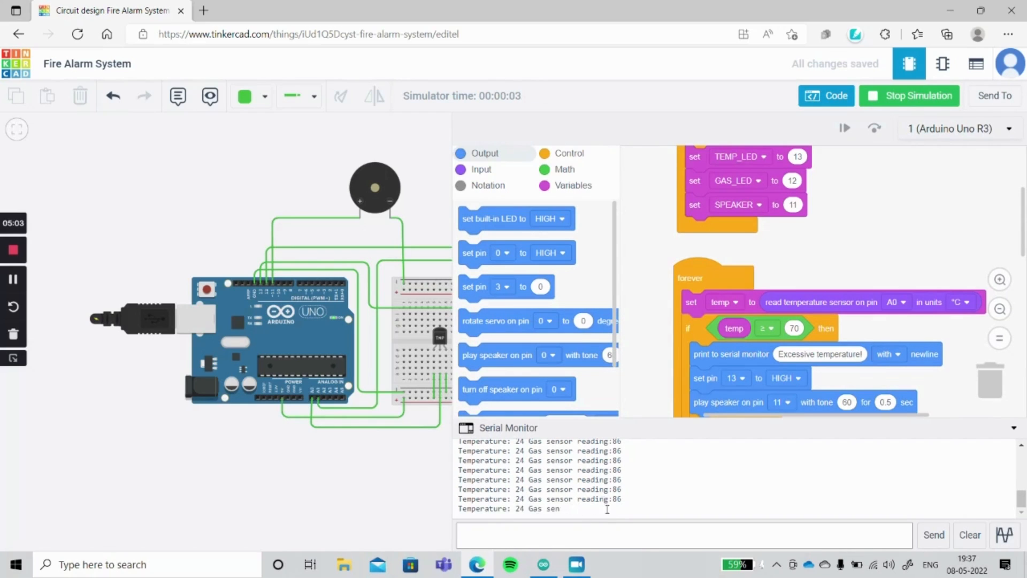
# - Raise the TMP36 sensor's temperature to 78 °C while reading the Serial Monitor, and lower it back to 32 °C
pyautogui.moveTo(281, 462); pyautogui.dragTo(166, 469)
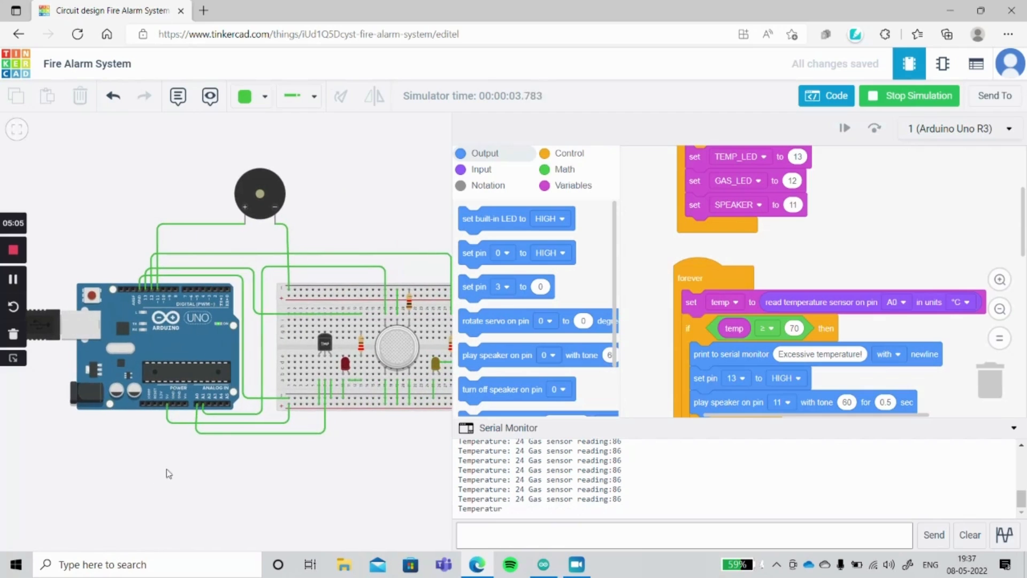
pyautogui.click(325, 340)
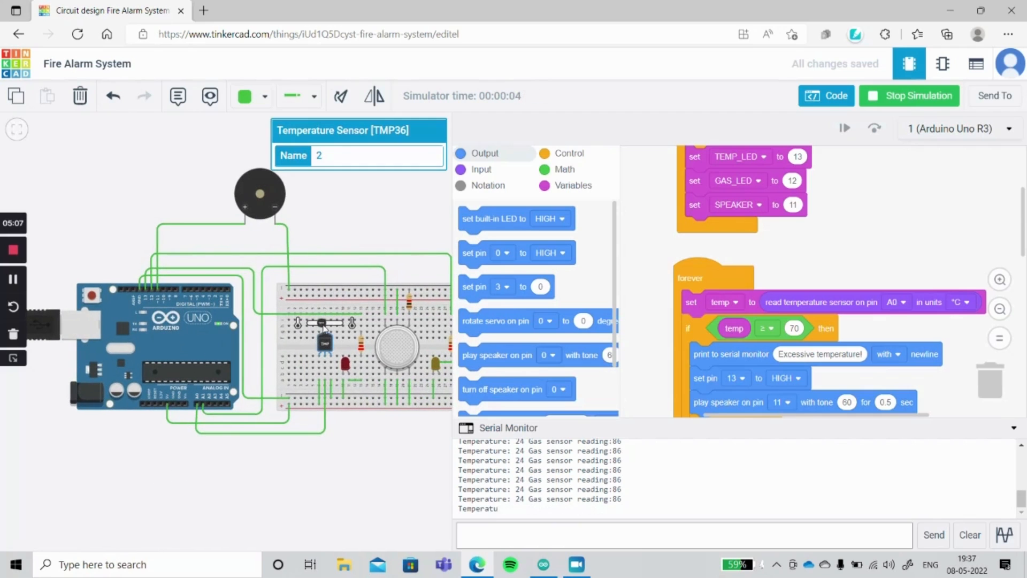
pyautogui.moveTo(324, 327); pyautogui.dragTo(333, 327)
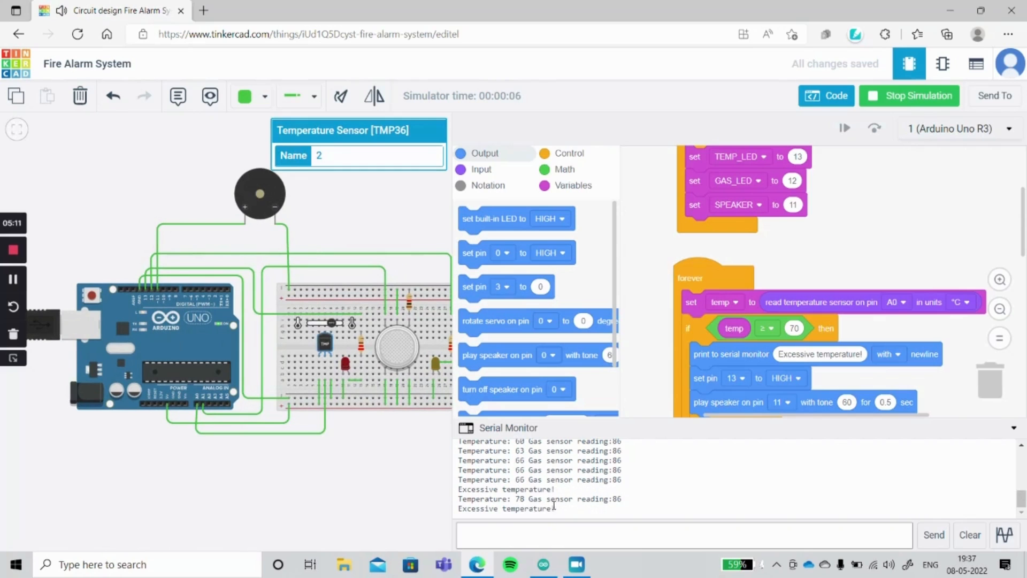
pyautogui.moveTo(554, 506); pyautogui.dragTo(511, 508)
pyautogui.moveTo(581, 501); pyautogui.dragTo(586, 503)
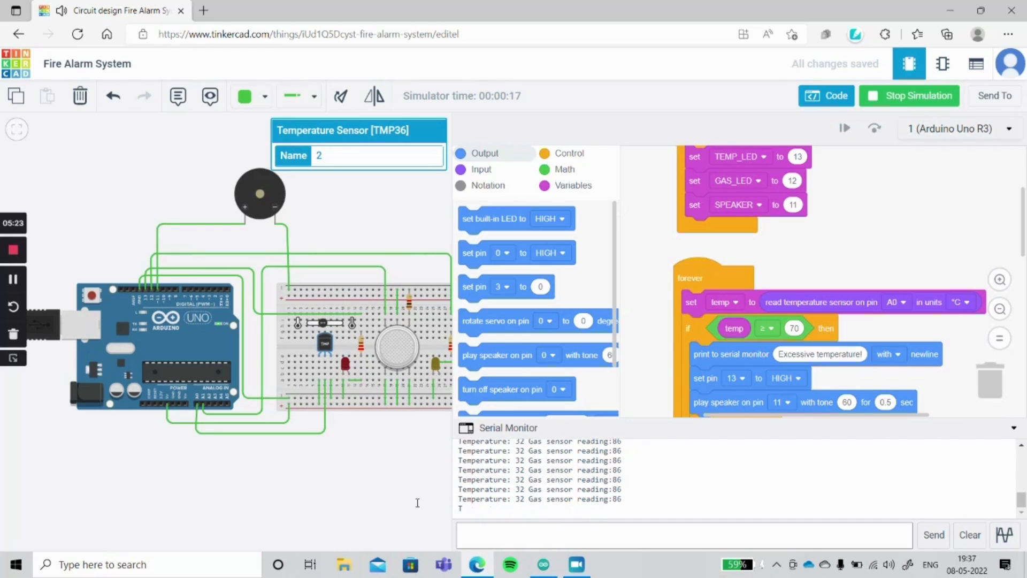
# - Move the gas sensor's smoke cloud close to the sensor to trigger smoke detection, and move it away again
pyautogui.moveTo(411, 469); pyautogui.dragTo(360, 477)
pyautogui.click(338, 358)
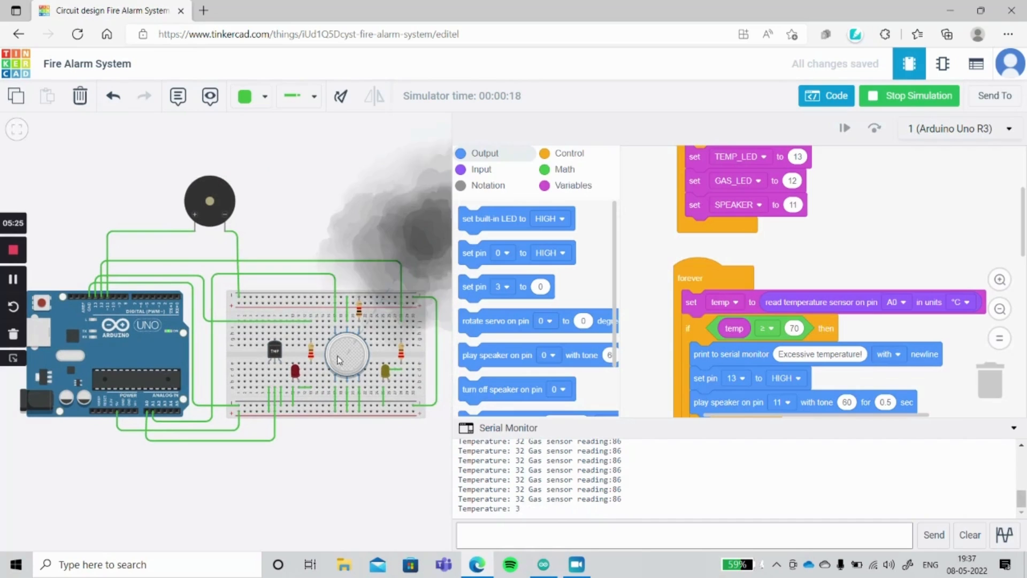
pyautogui.moveTo(420, 236); pyautogui.dragTo(374, 272)
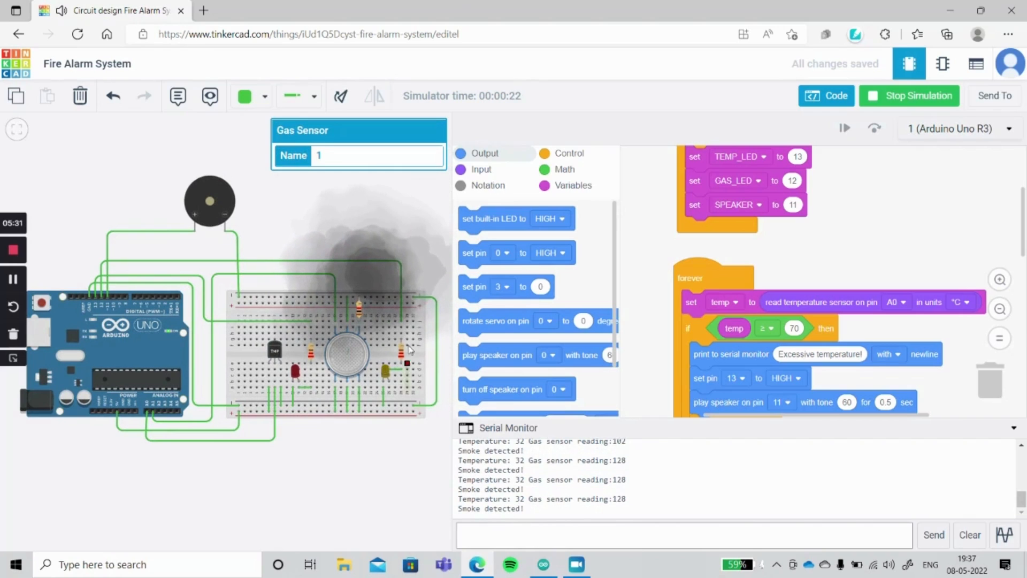
pyautogui.moveTo(379, 271); pyautogui.dragTo(381, 225)
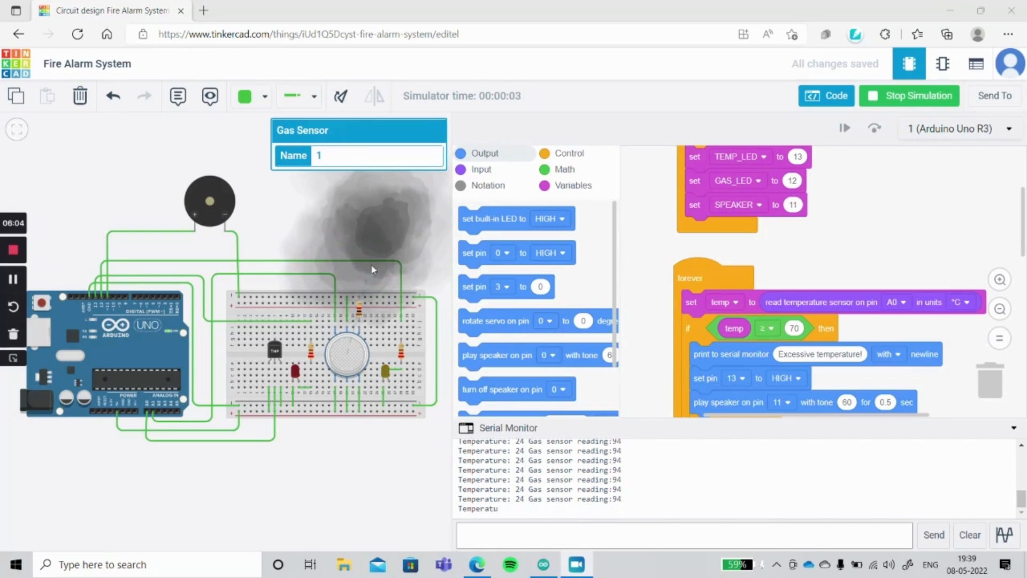
# - Stop the simulation and show the code as Blocks + Text
pyautogui.click(885, 107)
pyautogui.click(554, 129)
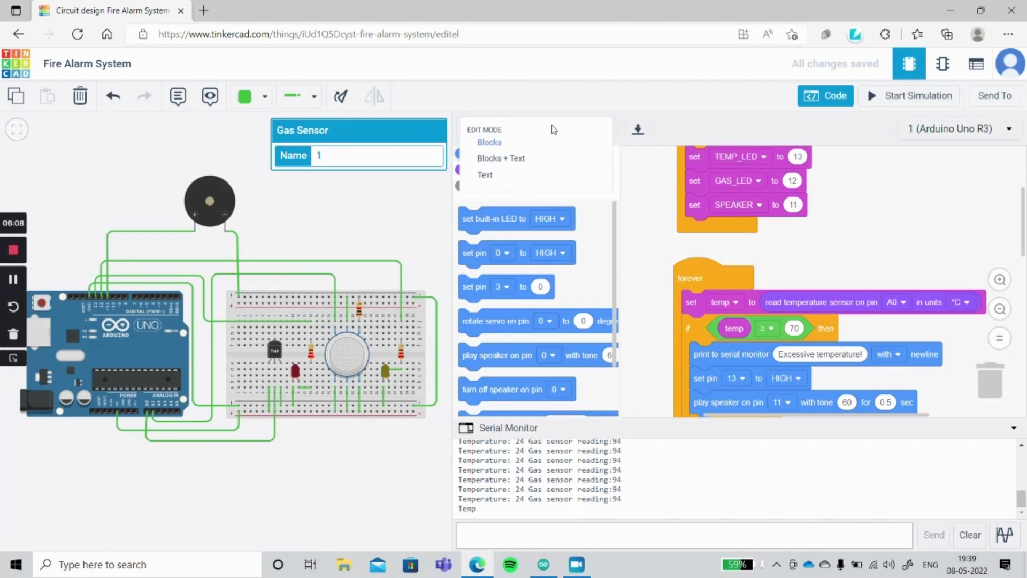
pyautogui.click(551, 158)
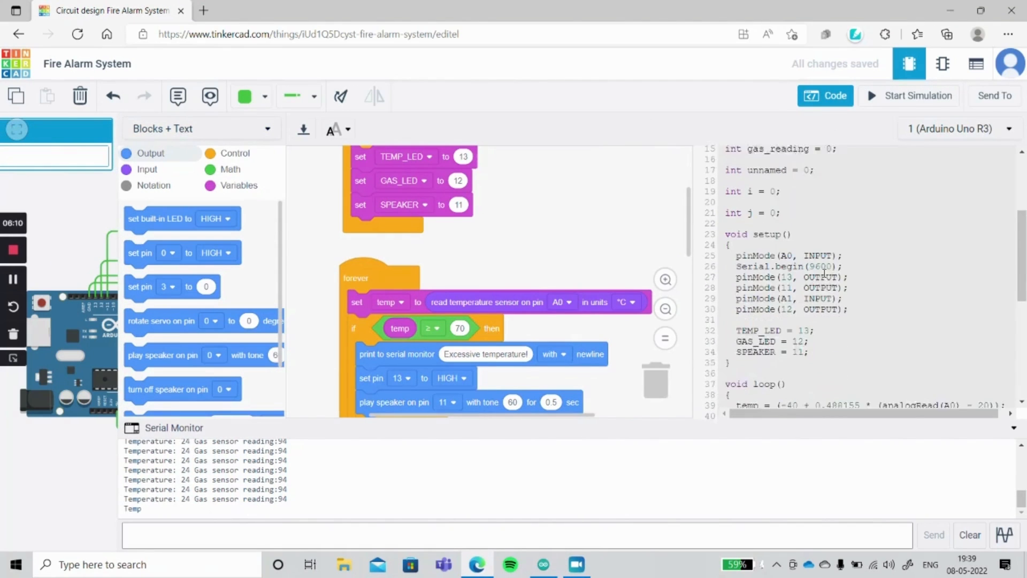
# - Review the generated C++ code and copy all of it, from the opening comment to the final closing brace of the loop
pyautogui.scroll(3, 776, 251)
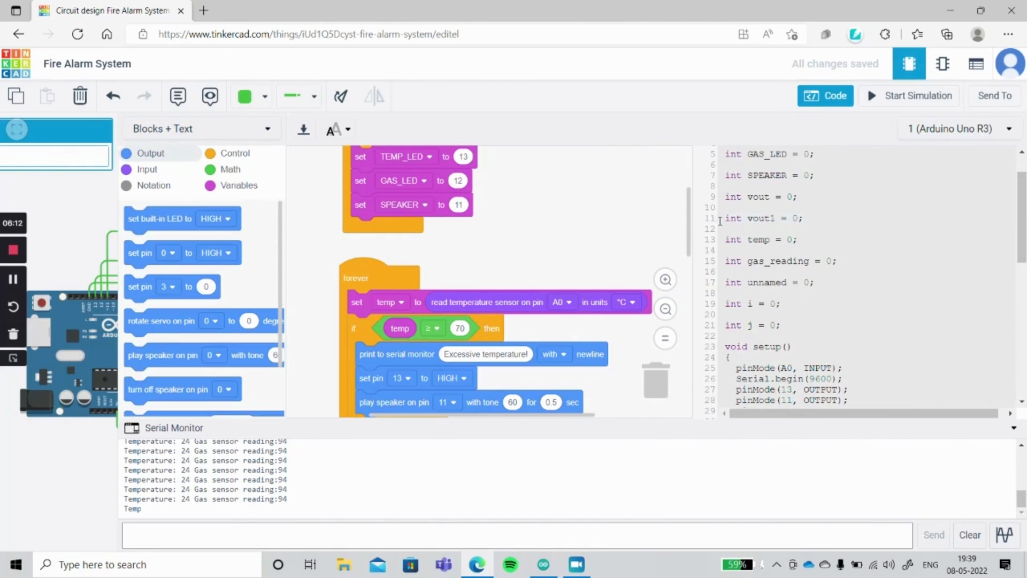
pyautogui.scroll(2, 694, 230)
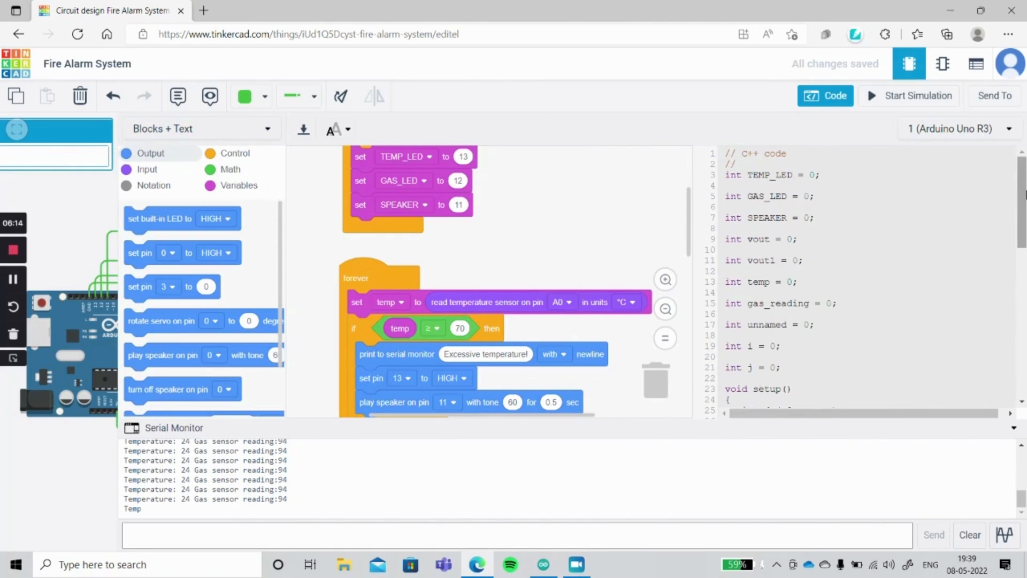
pyautogui.moveTo(1024, 195)
pyautogui.mouseDown()
pyautogui.moveTo(1024, 340)
pyautogui.moveTo(1024, 191)
pyautogui.mouseUp()
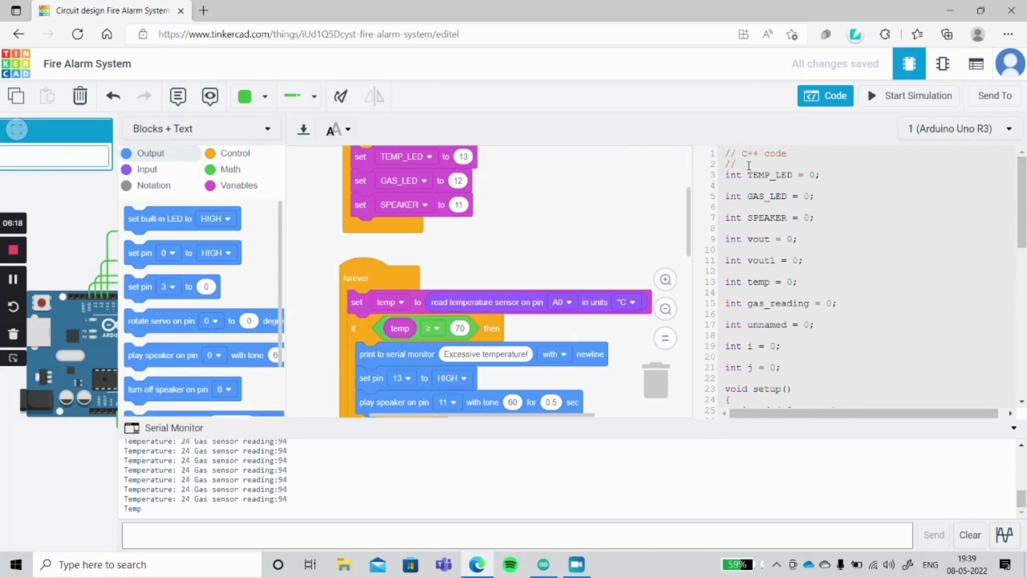
pyautogui.scroll(-10, 747, 174)
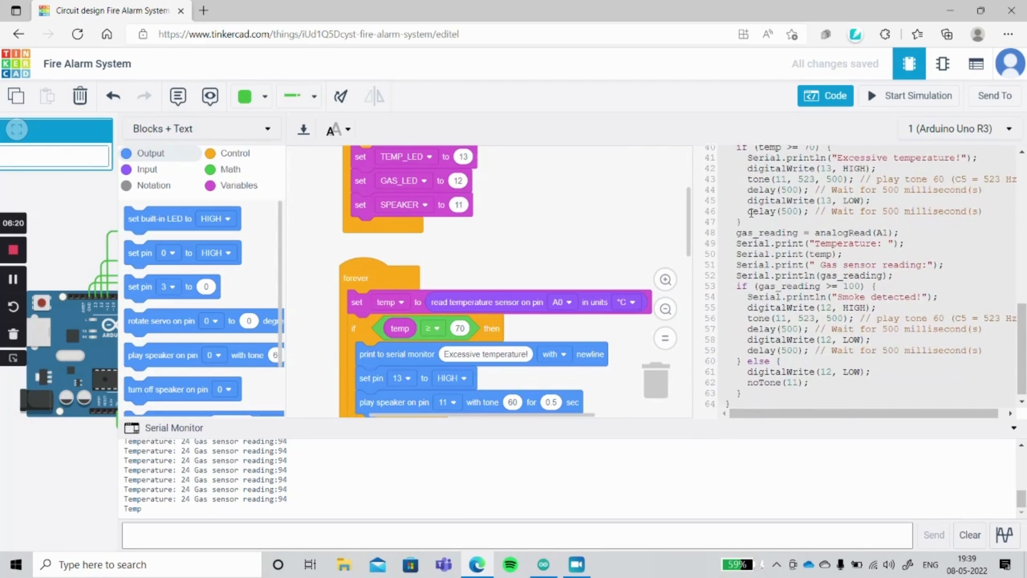
pyautogui.scroll(10, 768, 228)
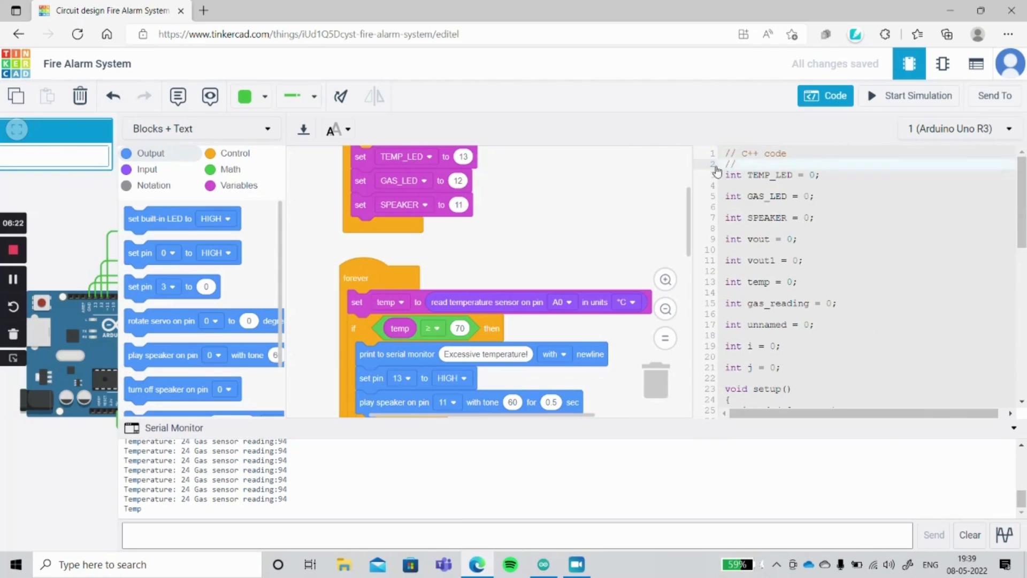
pyautogui.moveTo(727, 154); pyautogui.dragTo(810, 436)
pyautogui.rightClick(788, 293)
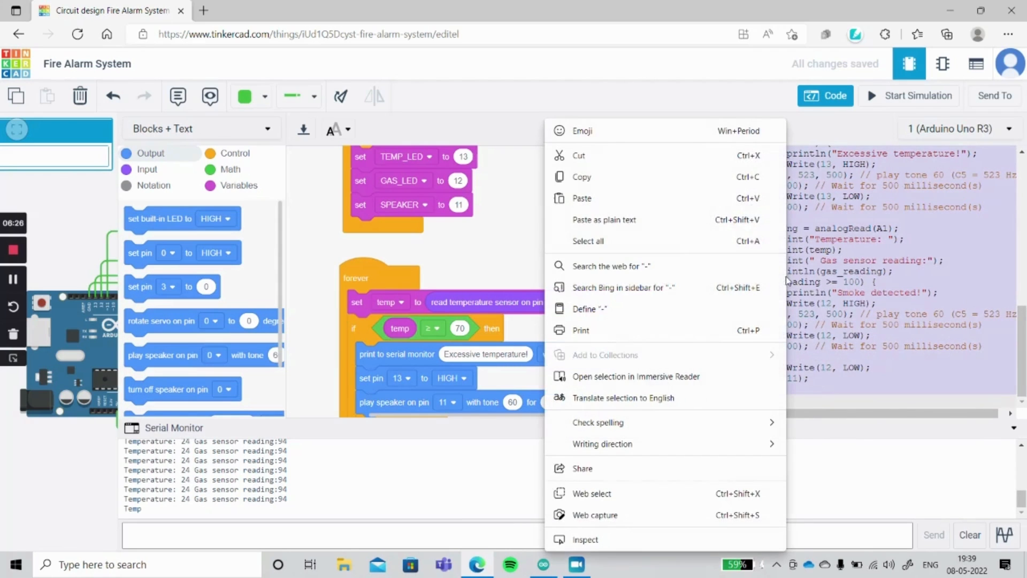
pyautogui.click(674, 180)
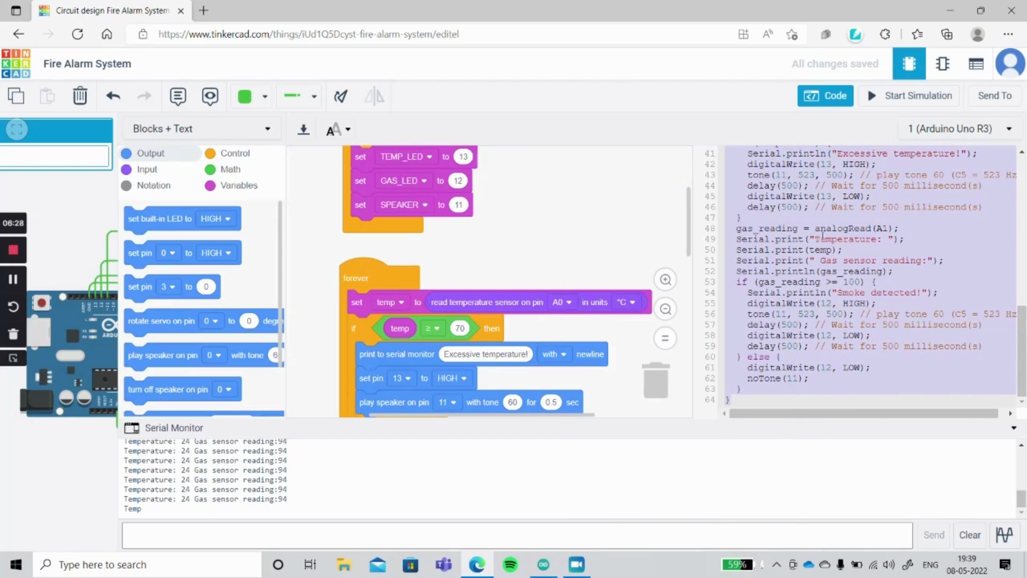
# - Switch to the Arduino IDE, paste the copied code into the empty sketch_may08a sketch and verify it
pyautogui.click(544, 565)
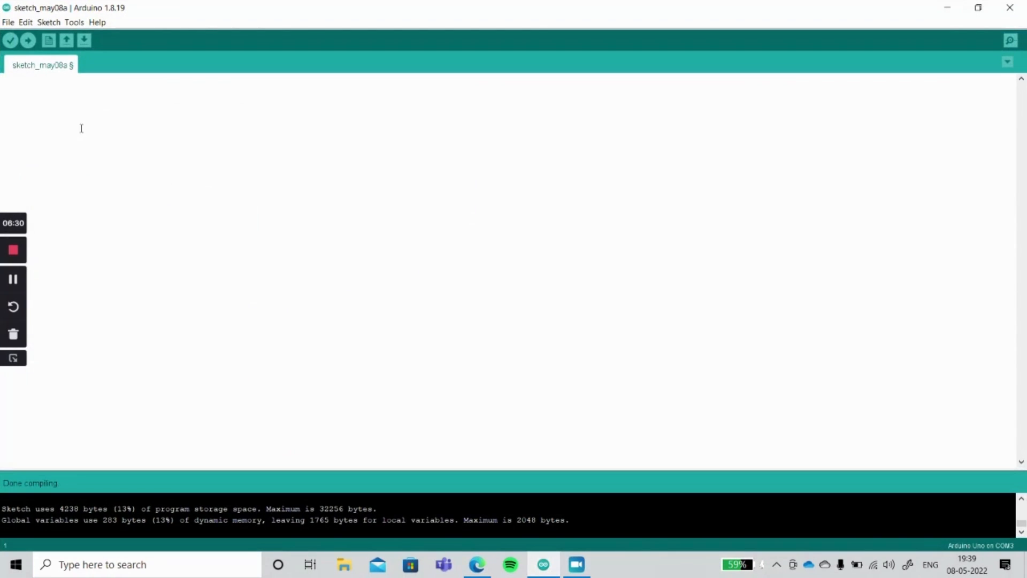
pyautogui.rightClick(15, 82)
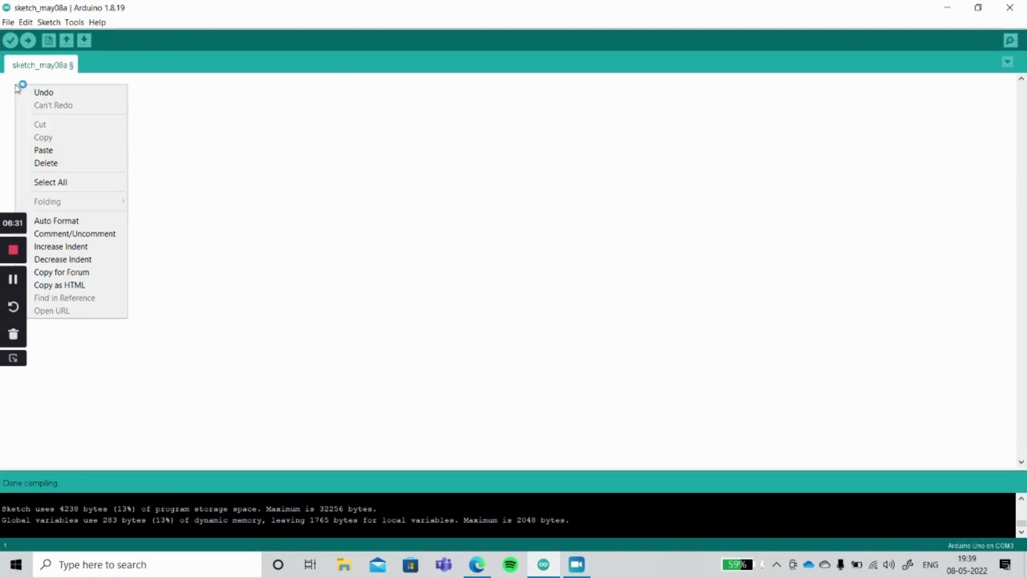
pyautogui.click(44, 150)
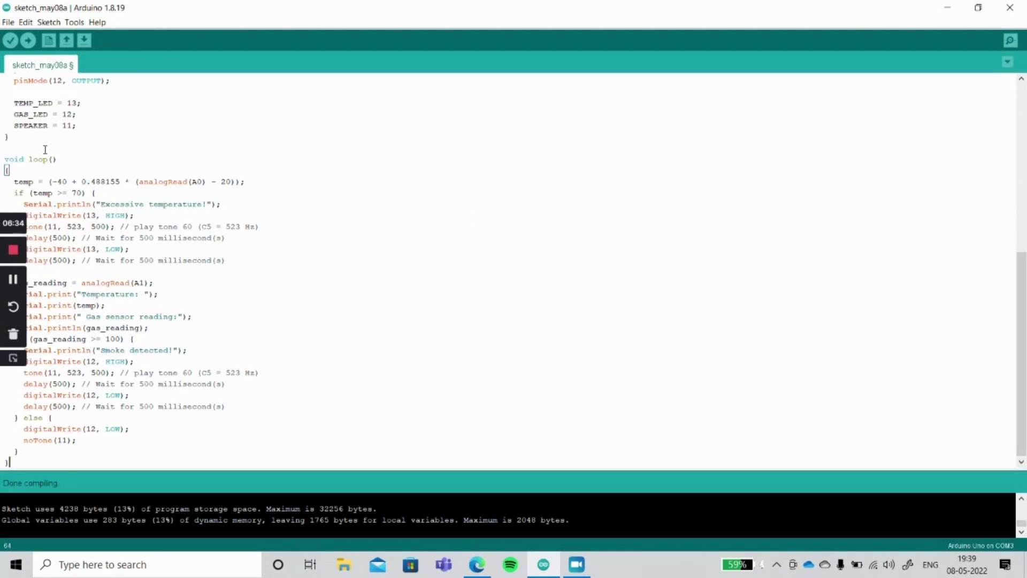
pyautogui.scroll(10, 111, 155)
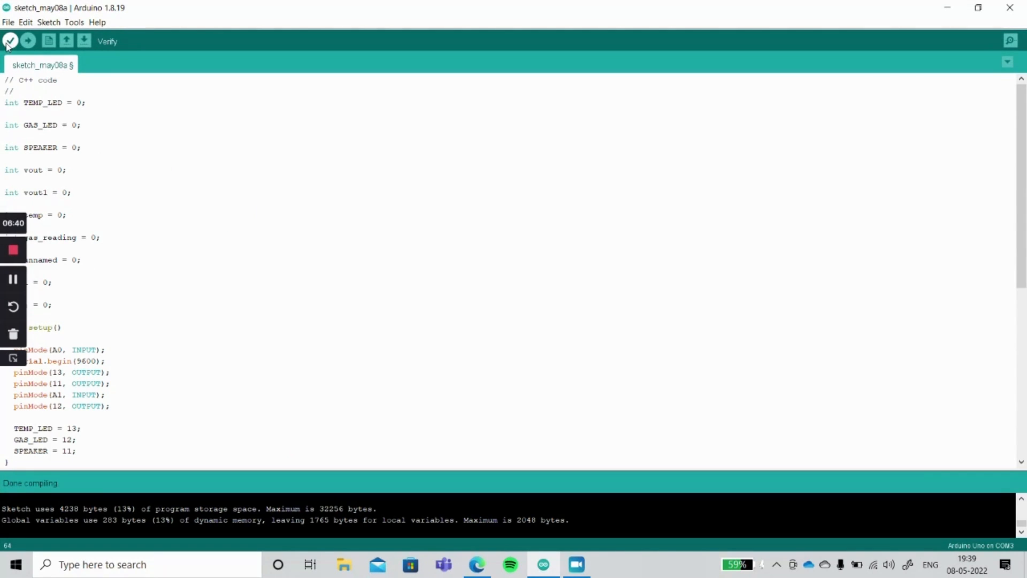
pyautogui.click(8, 42)
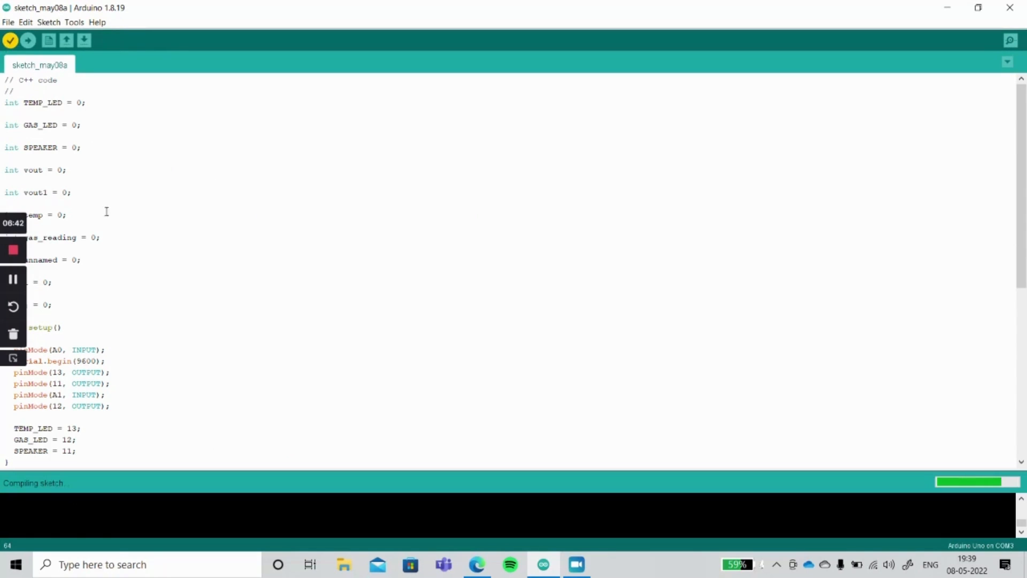